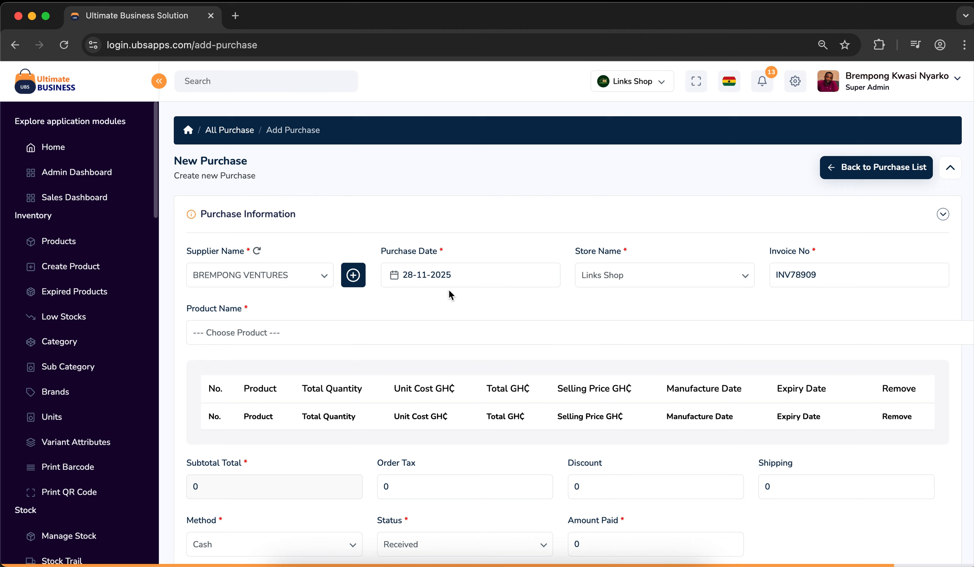
# Add the 2GB SANDISK PEN DRIVE, 4TB 3.5" SATA INTERNAL DESKTOP HARD DRIVE and DDR4 16GB DESKTOP MEMORY (RAM) to the purchase.
pyautogui.click(481, 334)
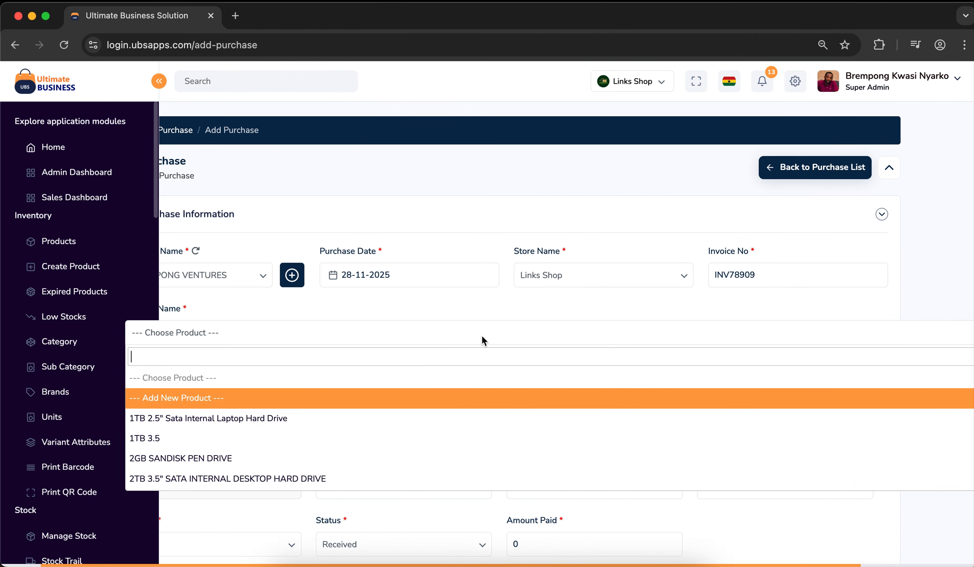
pyautogui.scroll(-2, 400, 415)
pyautogui.scroll(1, 400, 415)
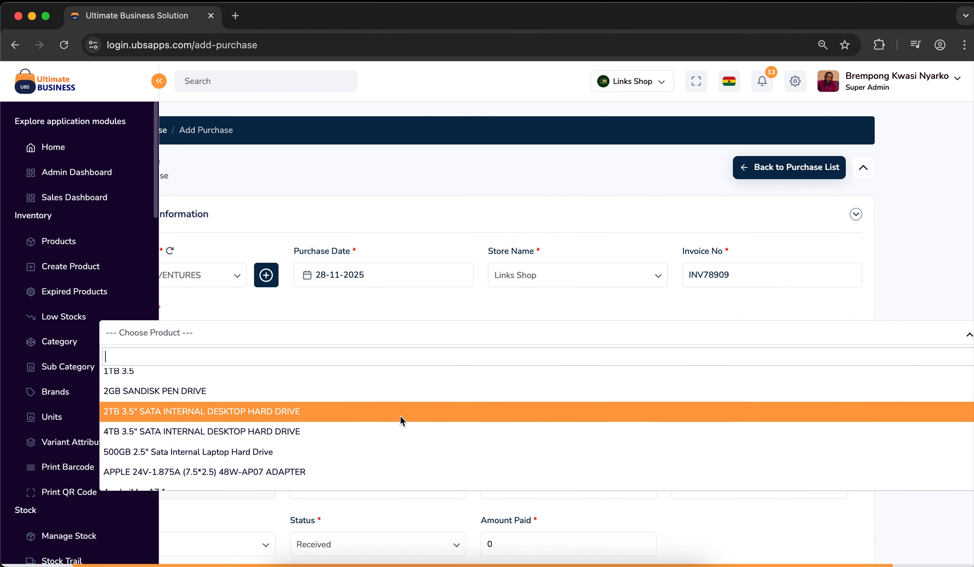
pyautogui.click(399, 397)
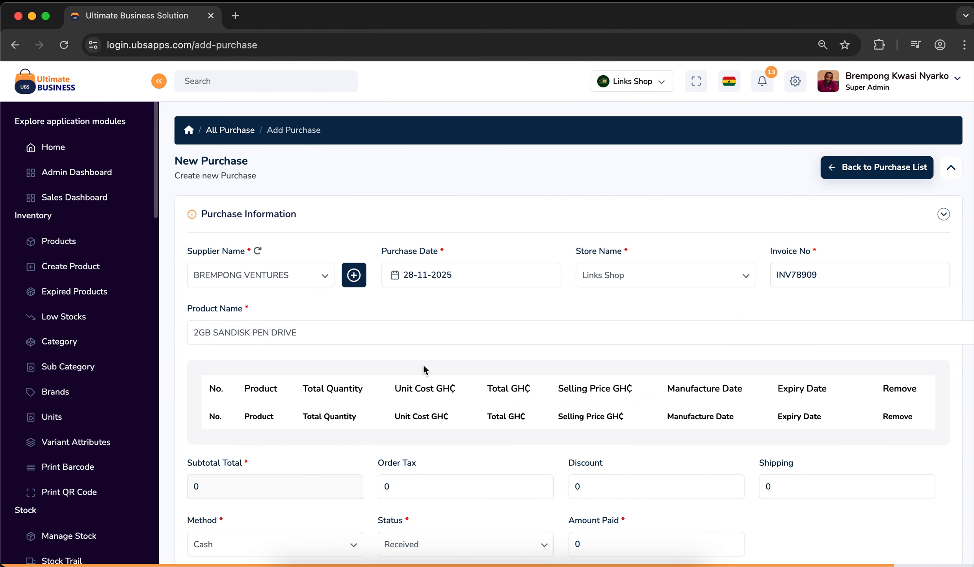
pyautogui.click(384, 333)
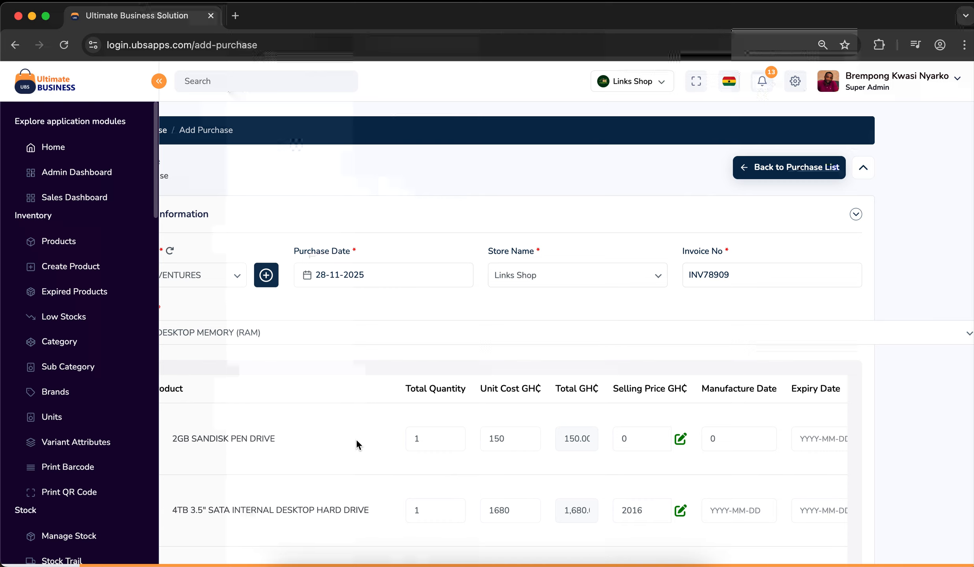
pyautogui.scroll(-5, 356, 443)
pyautogui.scroll(4, 356, 443)
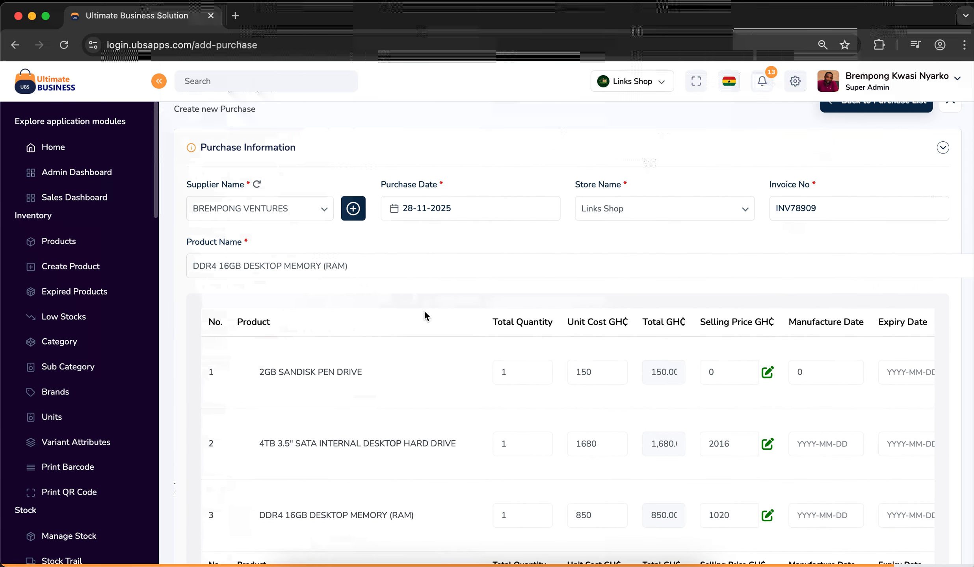
pyautogui.click(421, 262)
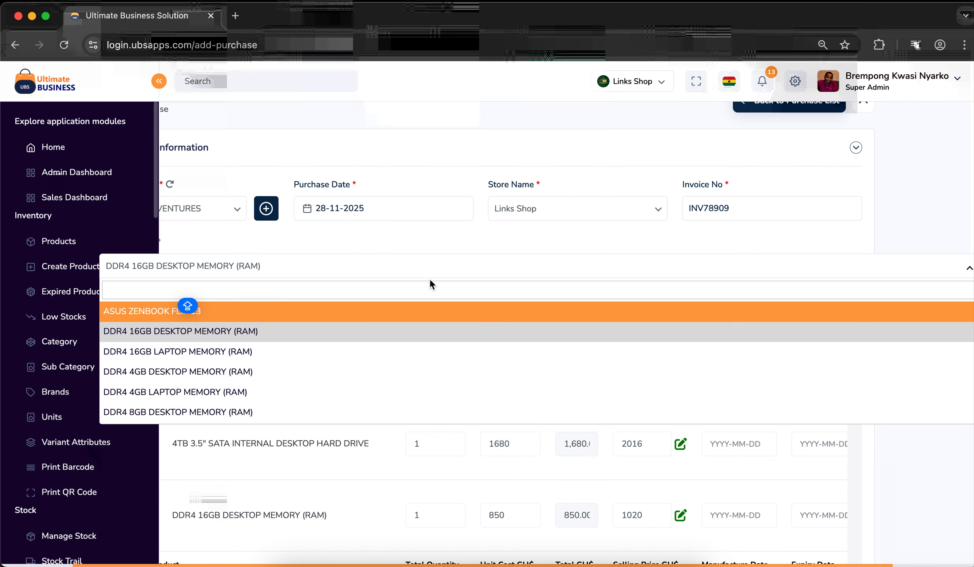
pyautogui.click(448, 244)
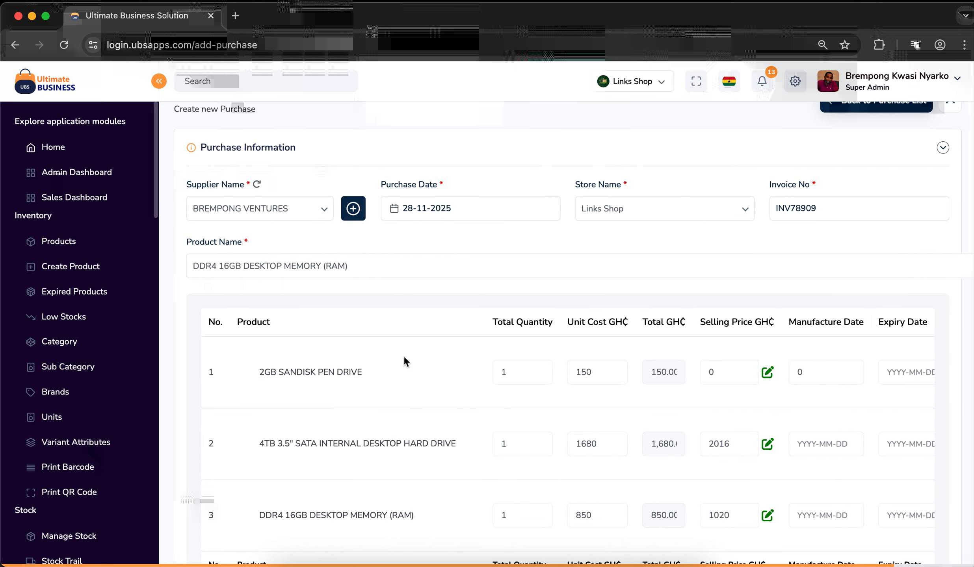
pyautogui.scroll(2, 407, 353)
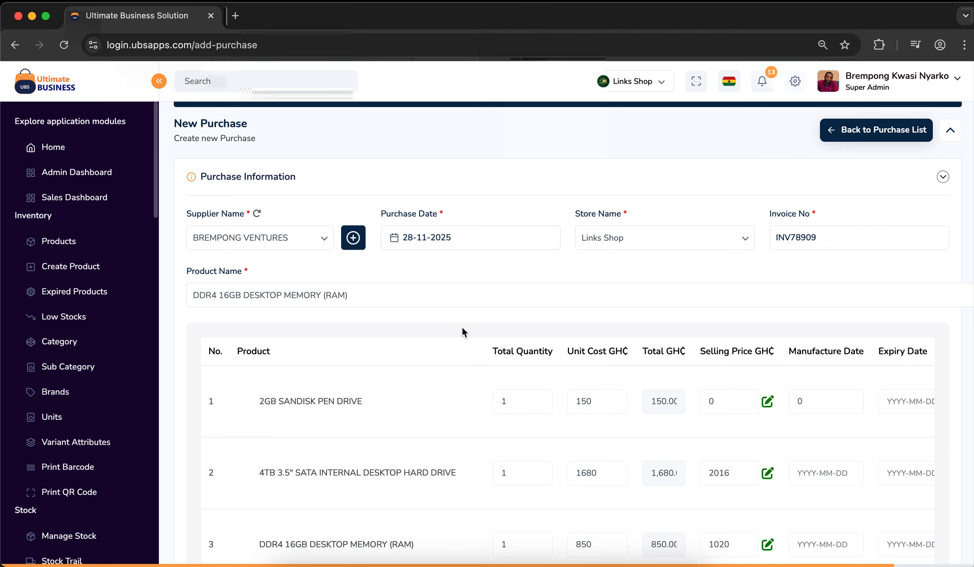
# Open the Add New Product form from the purchase's product choices.
pyautogui.click(433, 300)
pyautogui.scroll(5, 418, 357)
pyautogui.press('capslock')
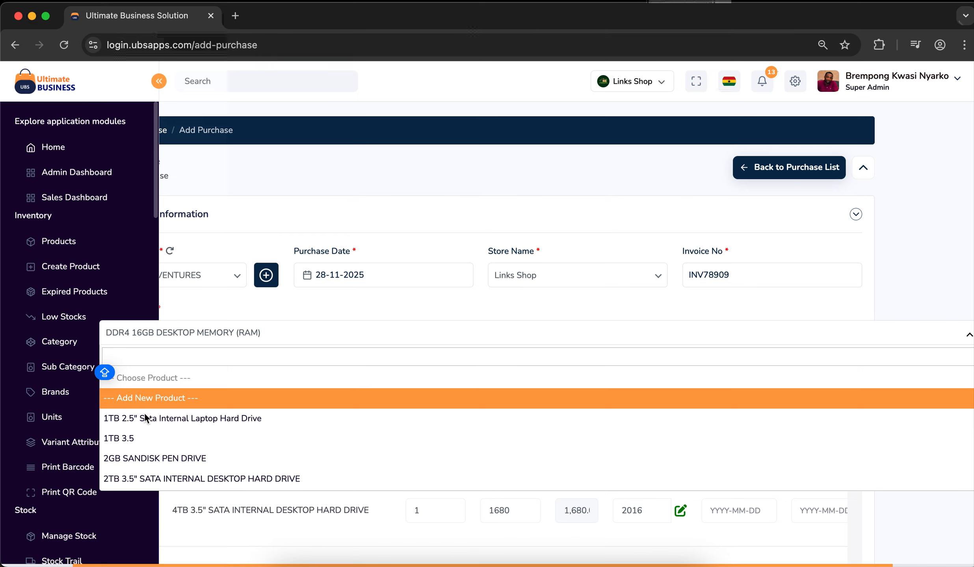
pyautogui.click(160, 398)
# Enter 10 TERBYTE SSD as the new product's name.
pyautogui.click(458, 163)
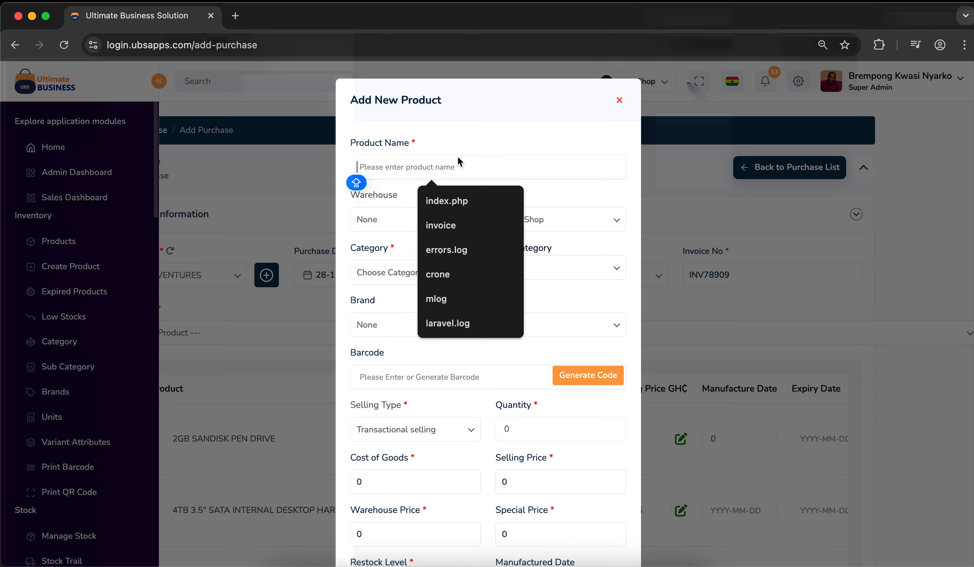
pyautogui.write('10 ')
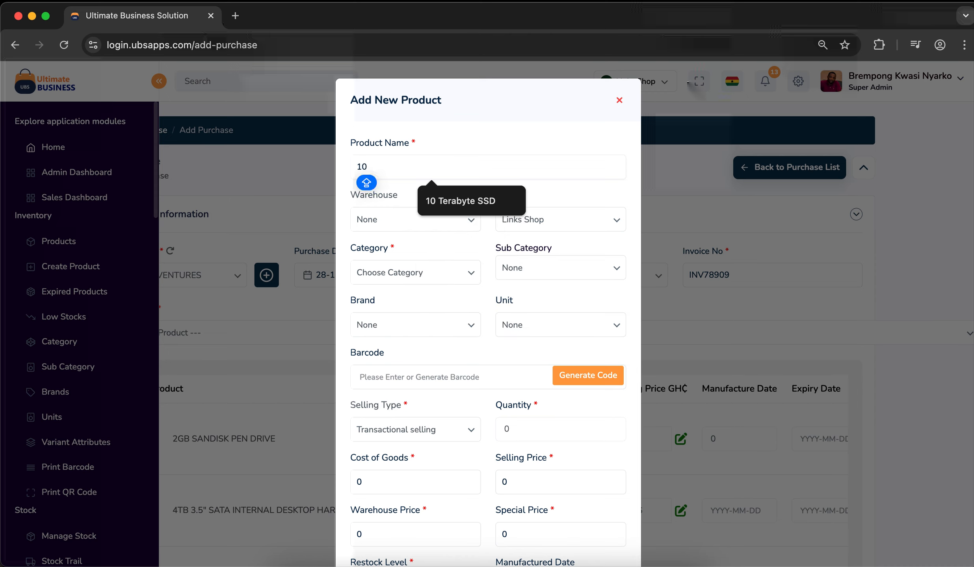
pyautogui.write('TER')
pyautogui.press('BackSpace')
pyautogui.press('BackSpace')
pyautogui.press('BackSpace')
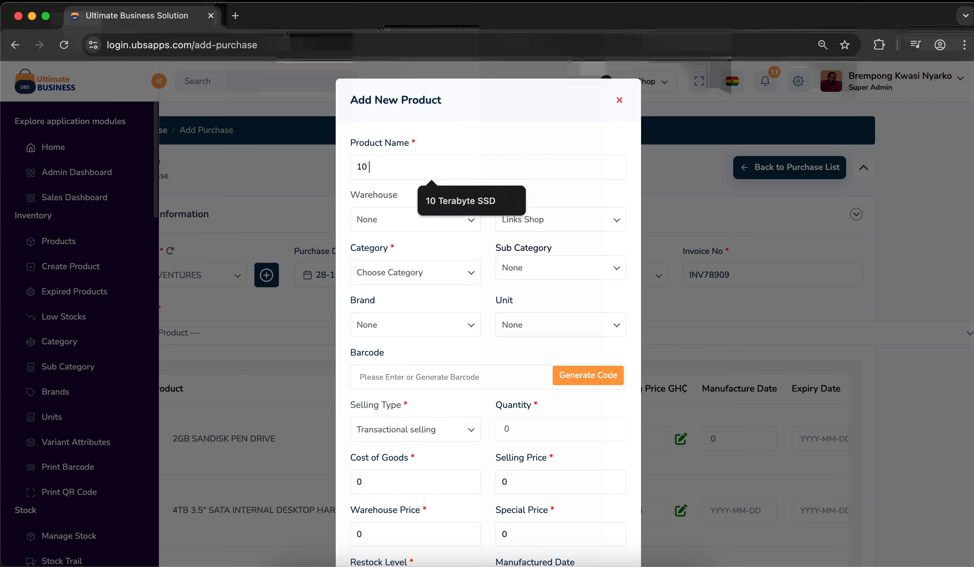
pyautogui.write('TERBYT')
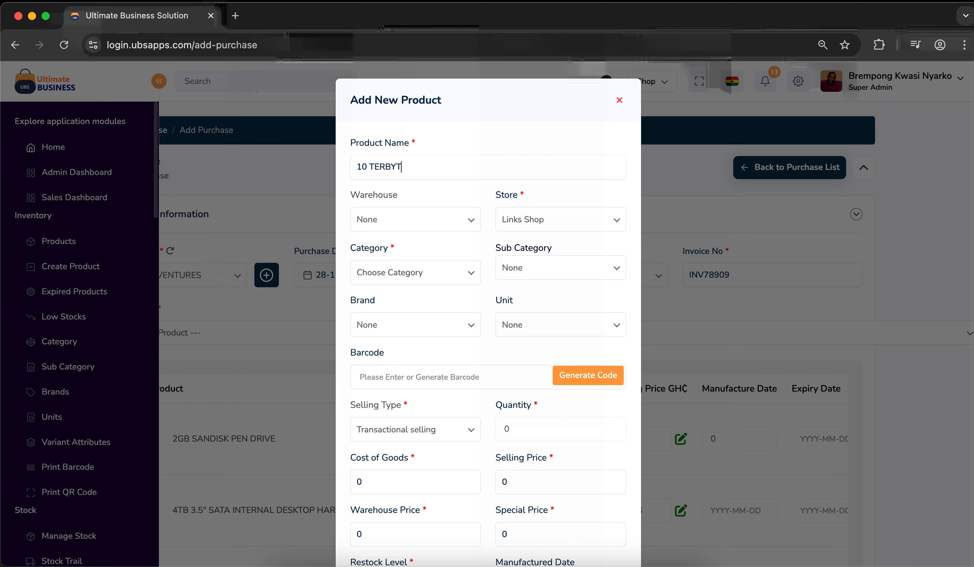
pyautogui.write('E SSD')
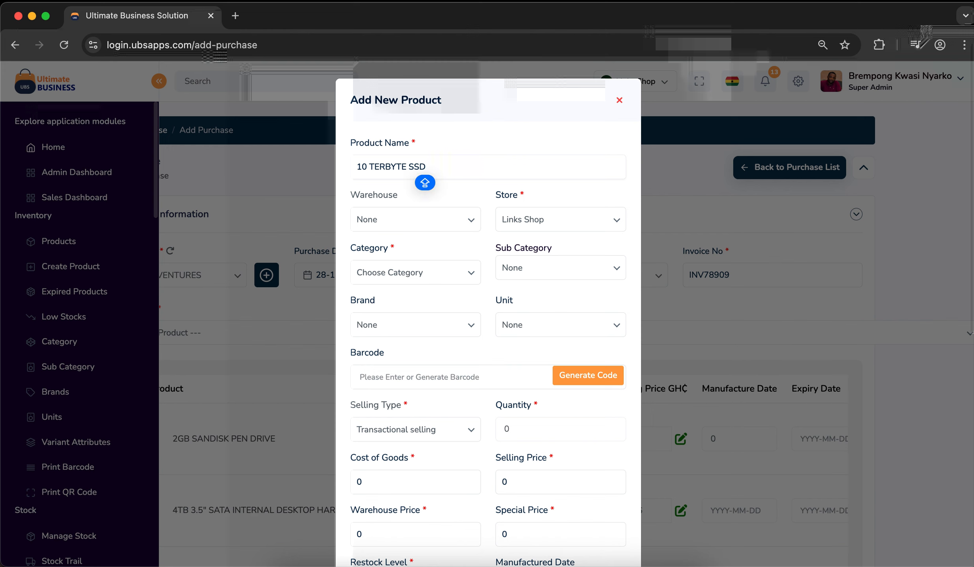
# Set the new product's category to COMPUTER & ACCESSORY.
pyautogui.scroll(-1, 554, 170)
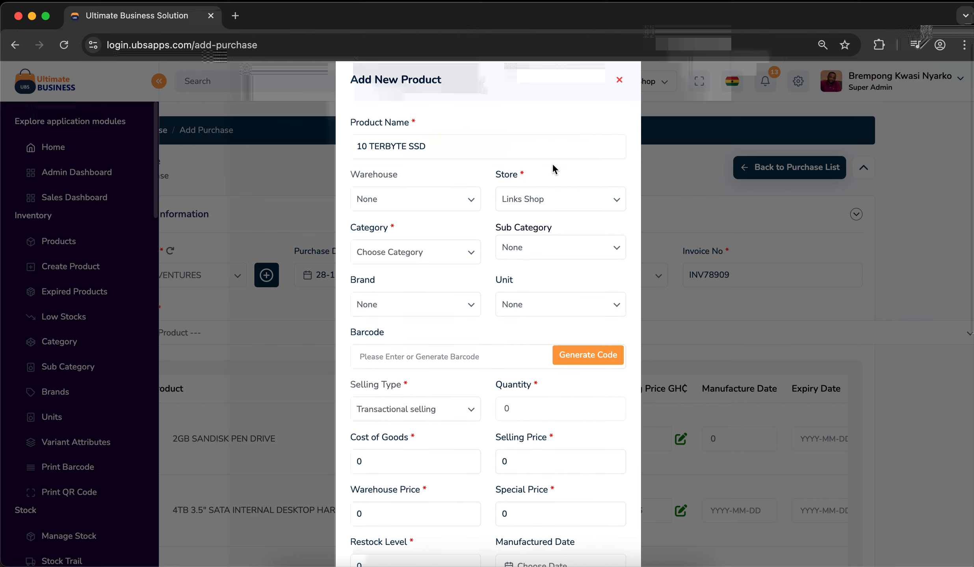
pyautogui.click(448, 254)
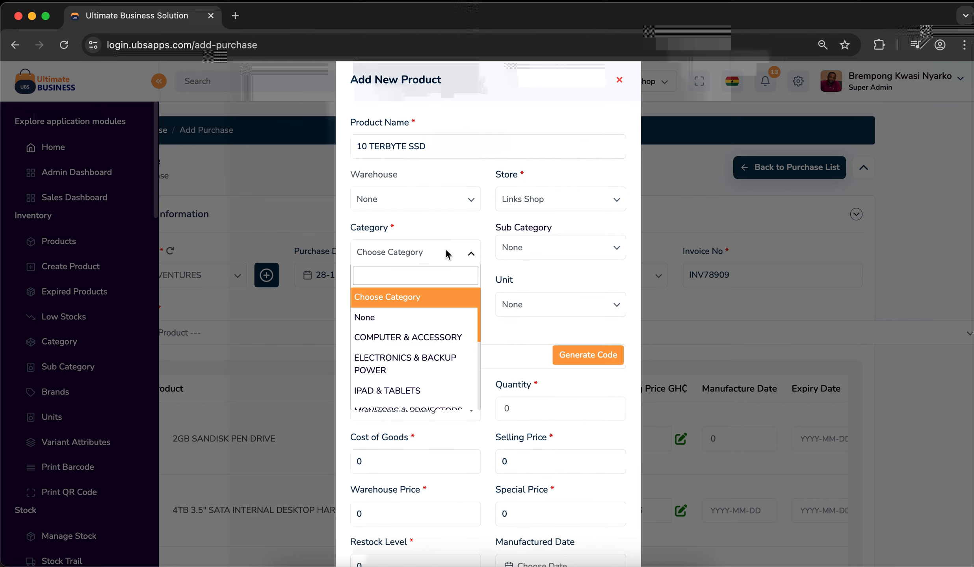
pyautogui.click(425, 338)
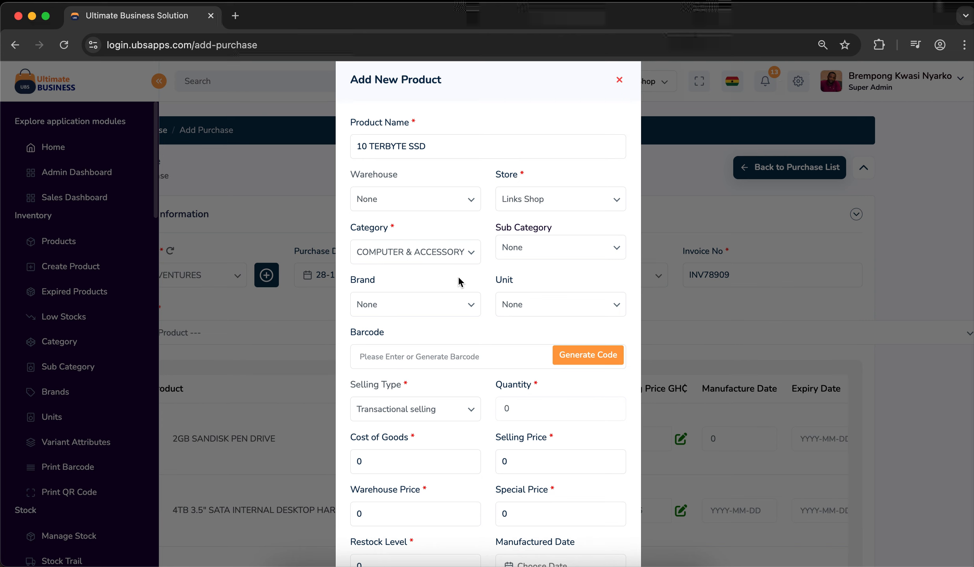
# Examine the remaining fields of the new product form, from the warehouse and store options through quantity and prices to the description.
pyautogui.scroll(-3, 457, 284)
pyautogui.scroll(-10, 458, 277)
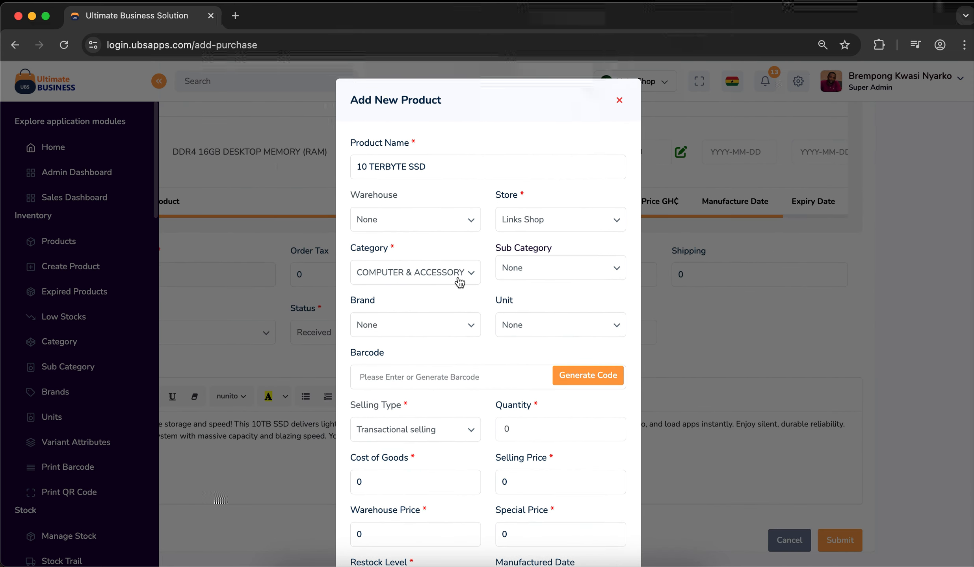
pyautogui.scroll(-2, 446, 327)
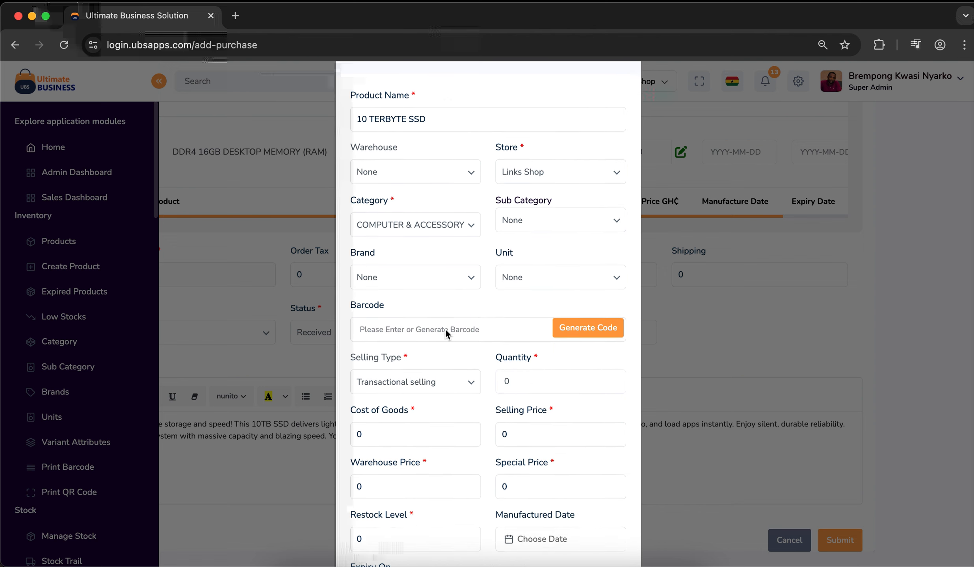
pyautogui.scroll(-4, 446, 334)
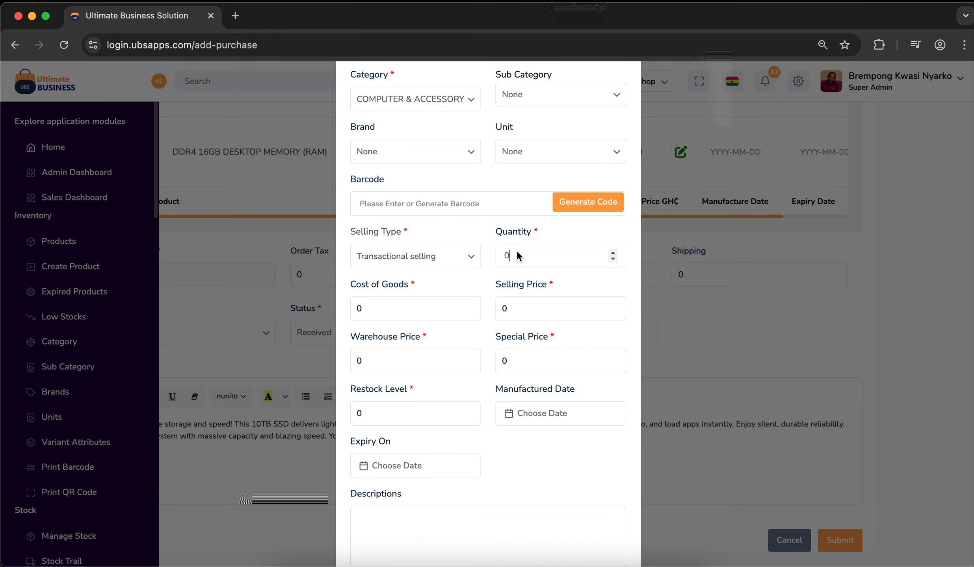
pyautogui.press('capslock')
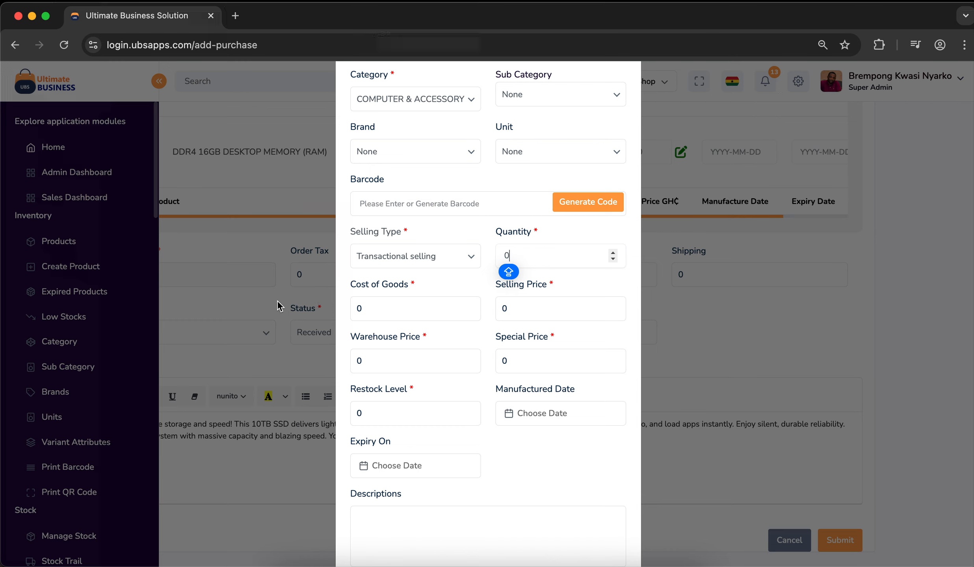
pyautogui.scroll(5, 409, 298)
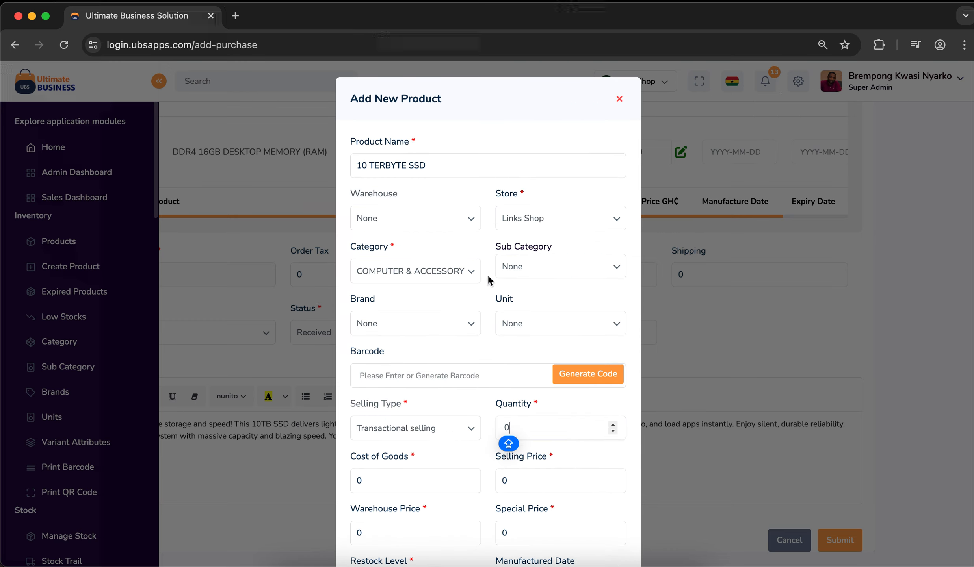
pyautogui.scroll(-4, 474, 329)
pyautogui.press('capslock')
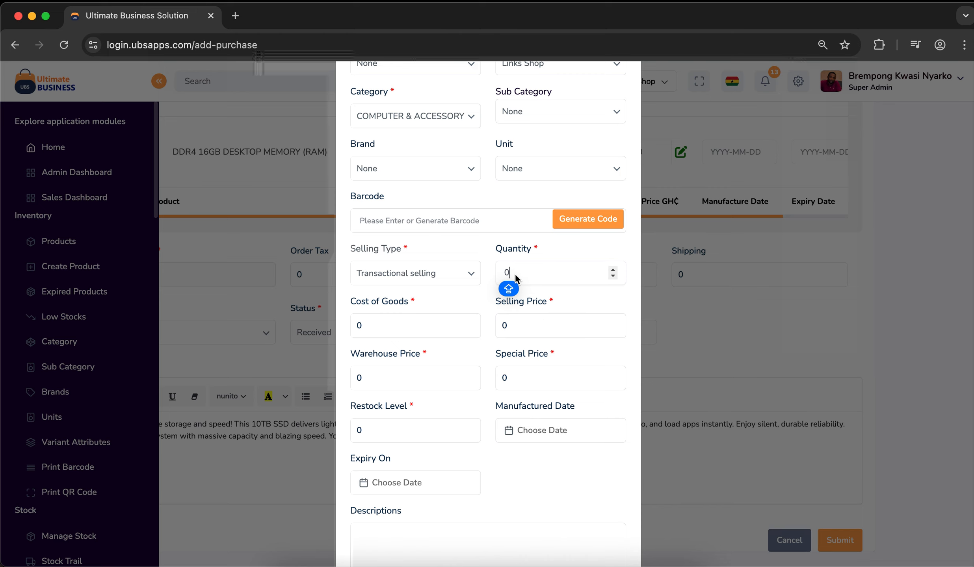
pyautogui.scroll(-2, 516, 278)
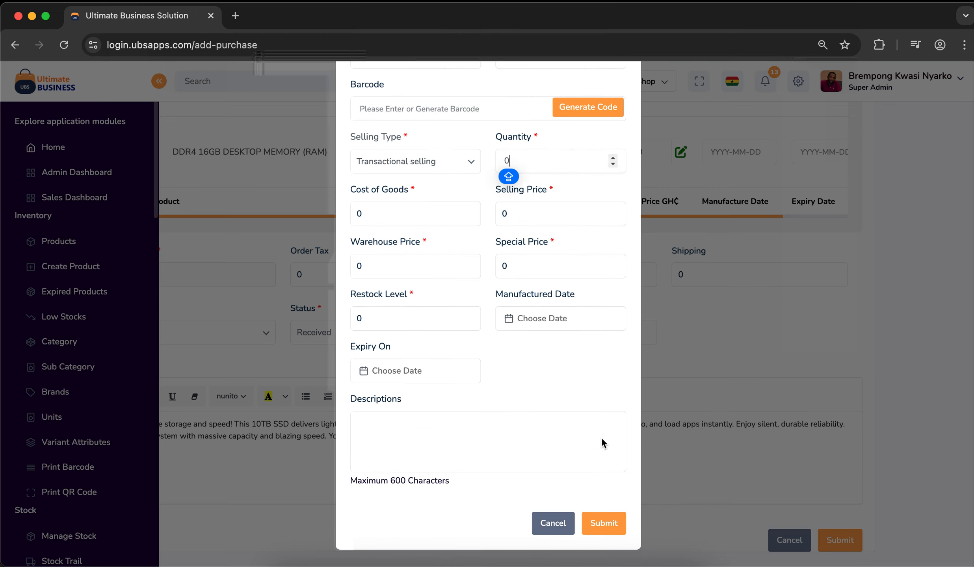
pyautogui.scroll(2, 601, 443)
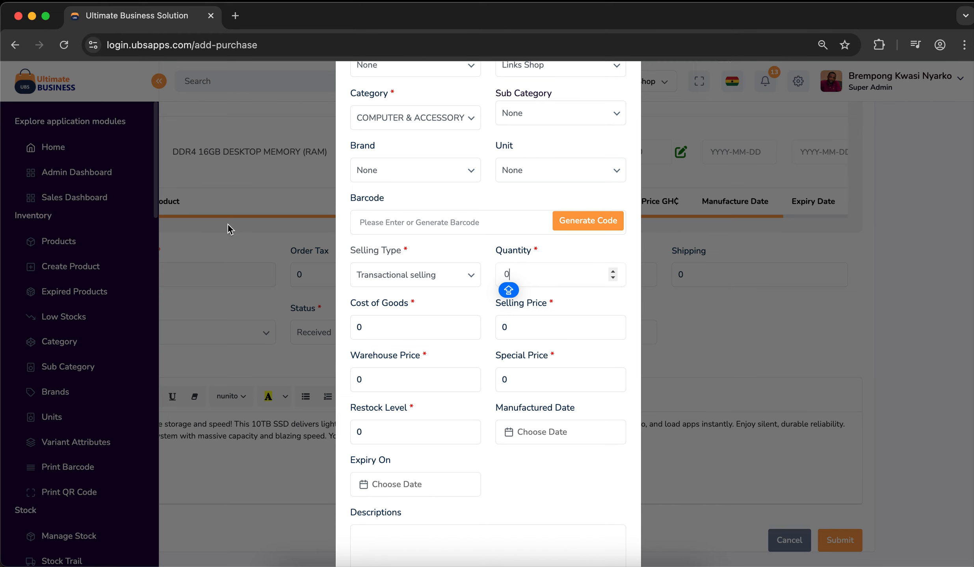
pyautogui.scroll(4, 255, 173)
pyautogui.press('capslock')
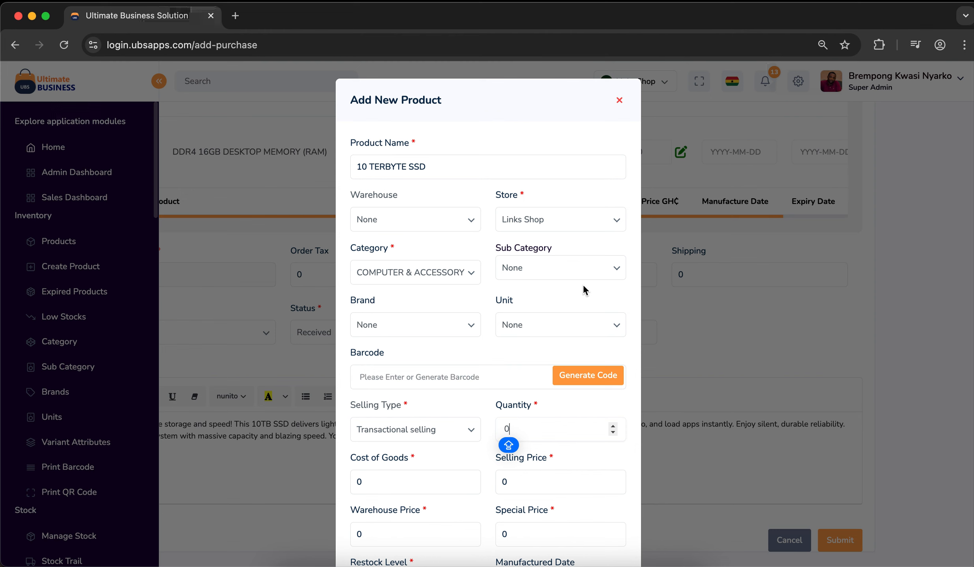
pyautogui.scroll(-5, 607, 279)
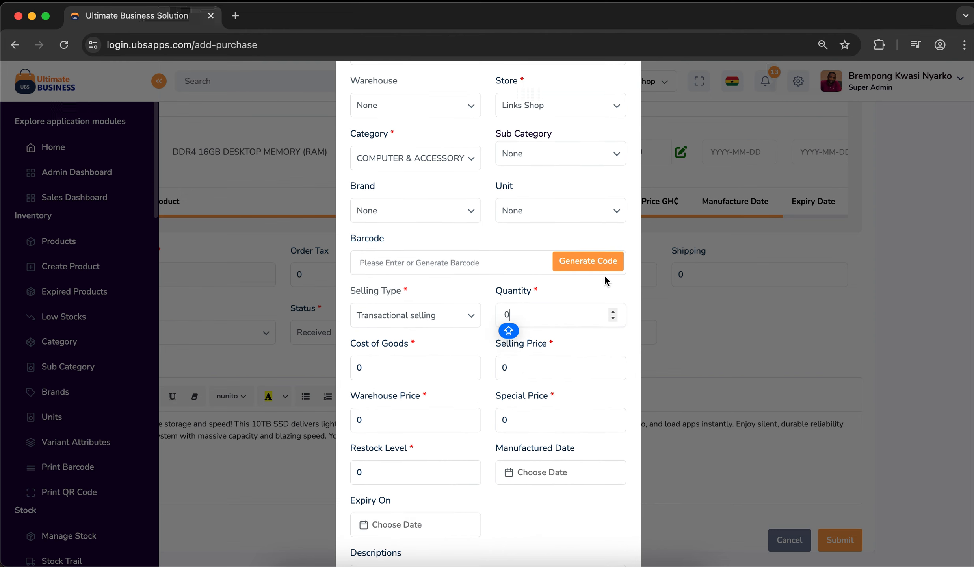
pyautogui.scroll(5, 605, 281)
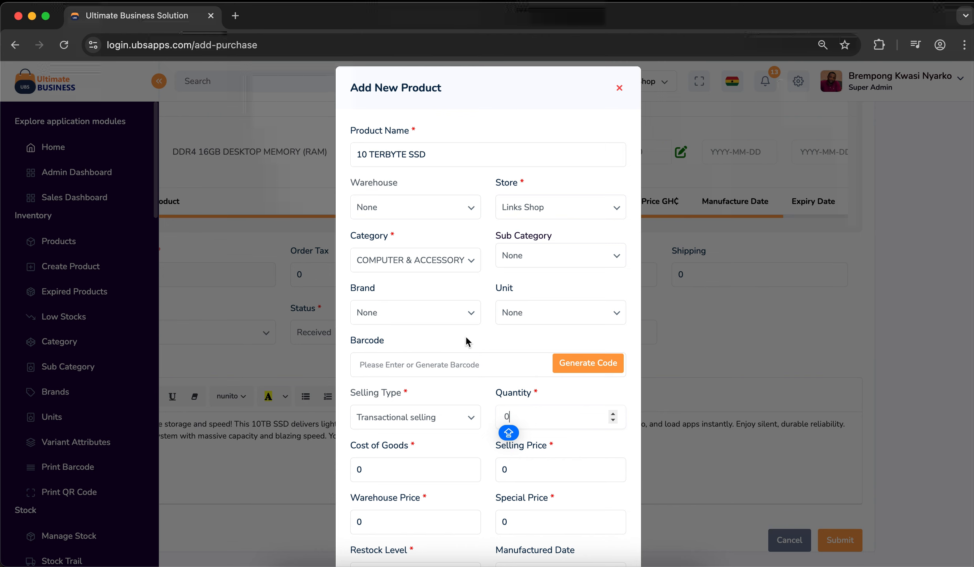
pyautogui.scroll(-3, 466, 342)
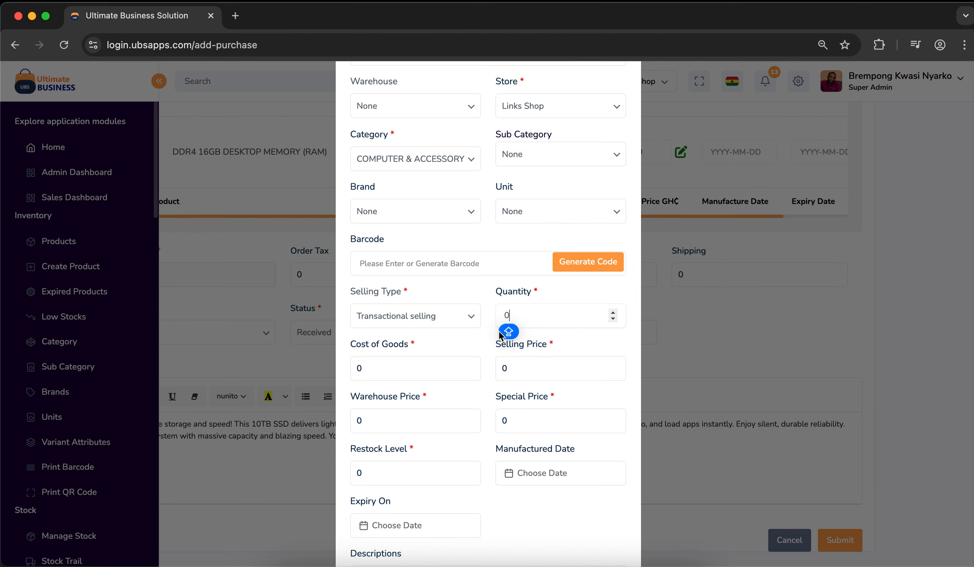
# Set the new product's cost of goods to 690 and its selling price to 900.
pyautogui.scroll(-2, 483, 330)
pyautogui.click(402, 338)
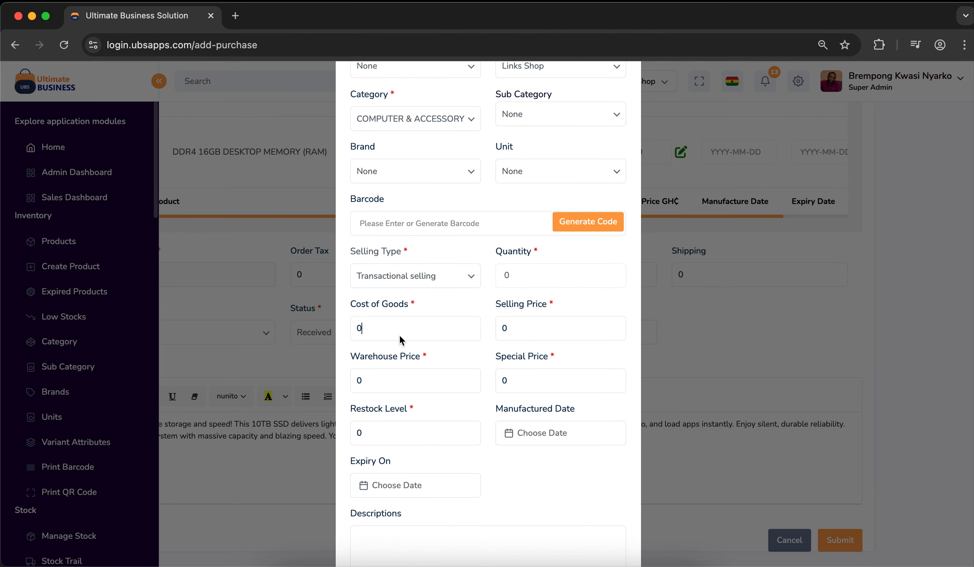
pyautogui.press('BackSpace')
pyautogui.write('690')
pyautogui.click(520, 330)
pyautogui.press('BackSpace')
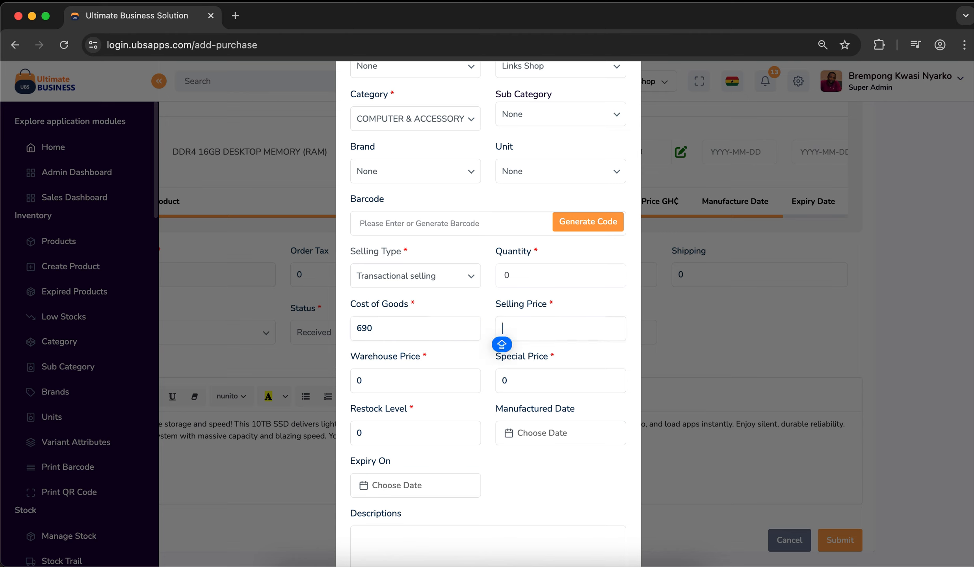
pyautogui.write('900')
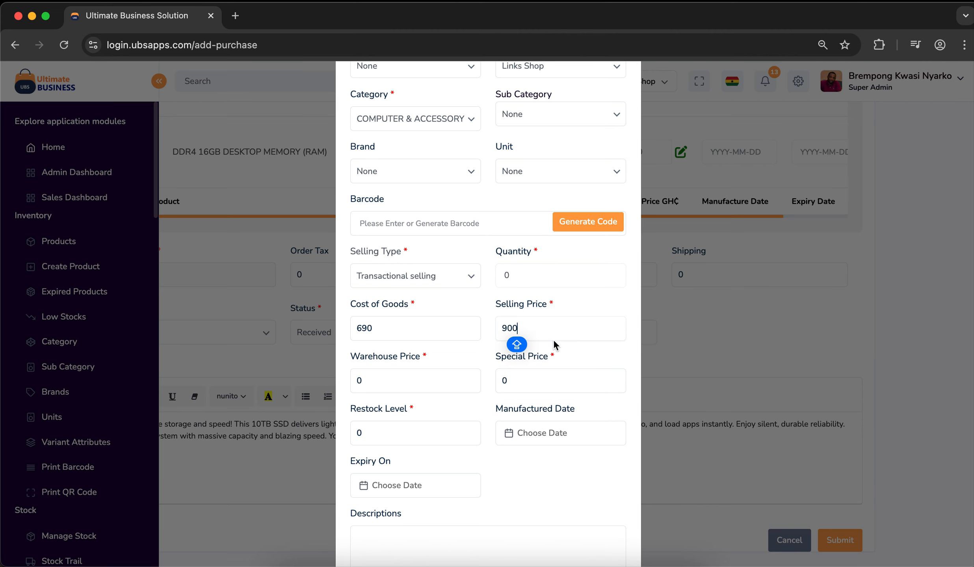
# Submit the new product form and return to the purchase's product selection.
pyautogui.scroll(-5, 536, 365)
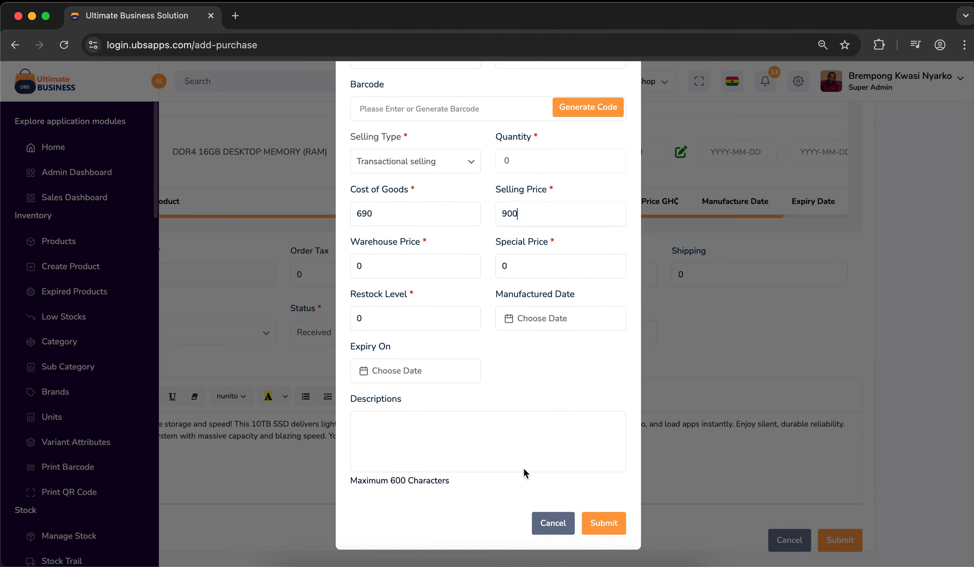
pyautogui.click(601, 524)
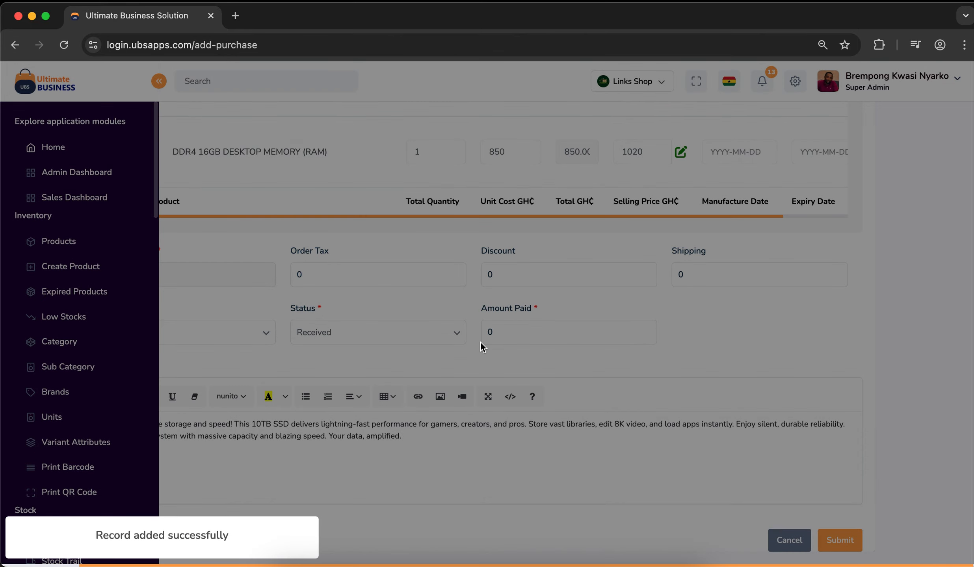
pyautogui.hscroll(-2, 481, 341)
pyautogui.scroll(7, 480, 341)
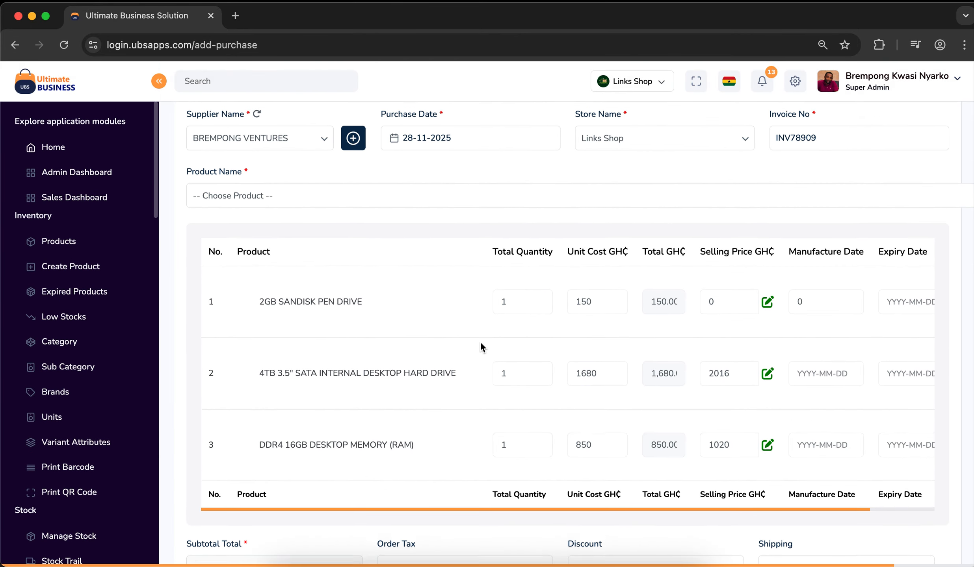
# Find the newly created 10 TERBYTE SSD in the product selection and add it to the purchase.
pyautogui.scroll(5, 480, 341)
pyautogui.scroll(-3, 480, 342)
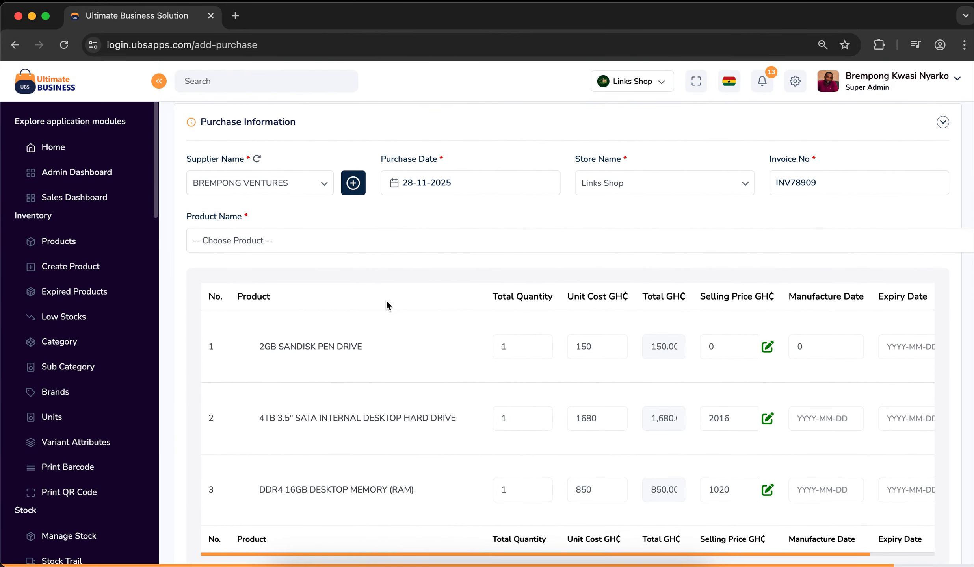
pyautogui.click(407, 240)
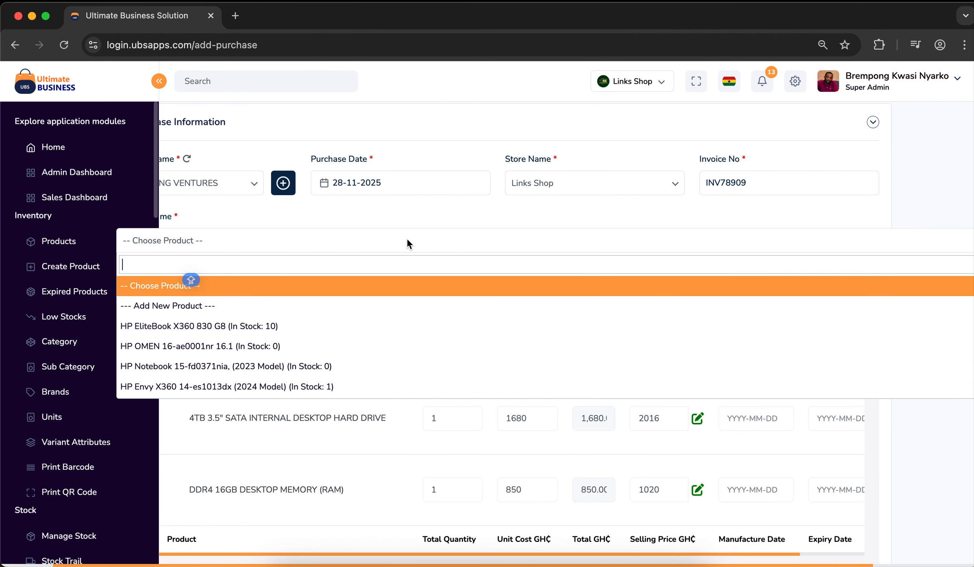
pyautogui.write('10 TER')
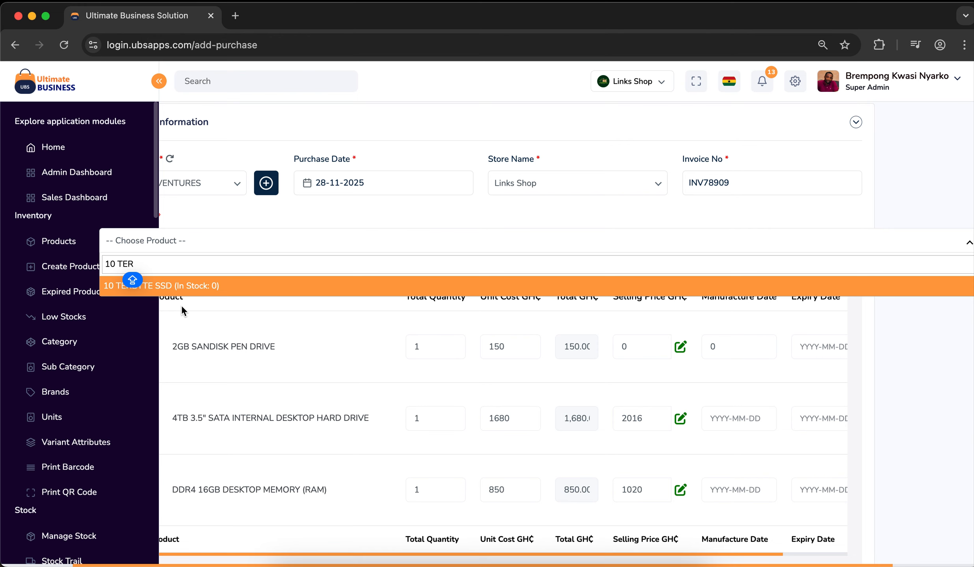
pyautogui.click(215, 285)
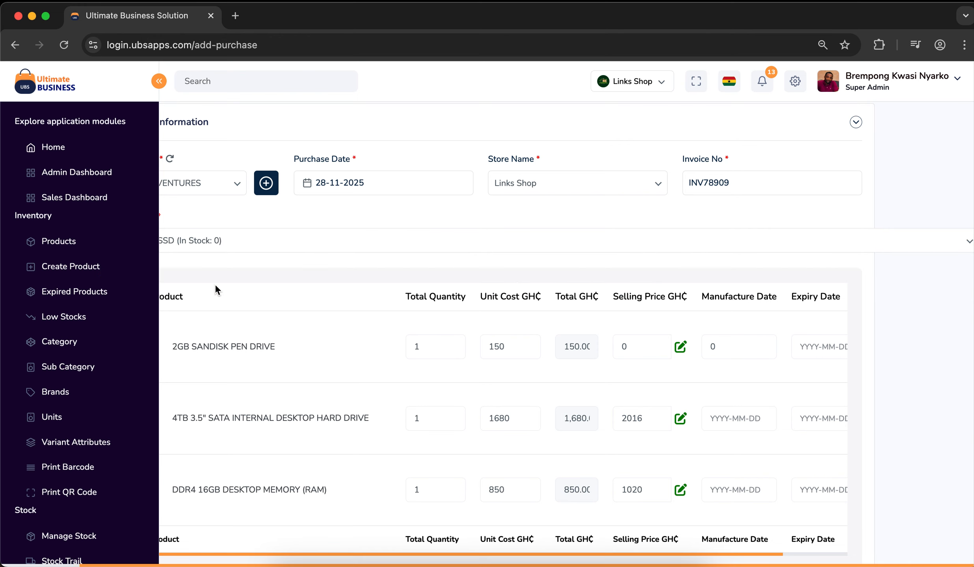
pyautogui.scroll(-4, 285, 330)
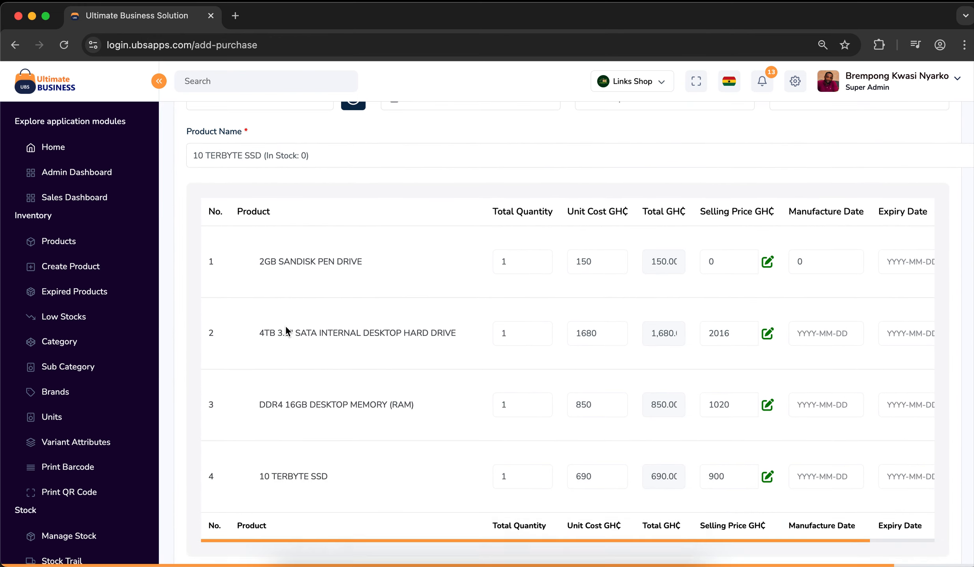
# Set the total quantity of the 10 TERBYTE SSD purchase line to 100.
pyautogui.scroll(1, 301, 330)
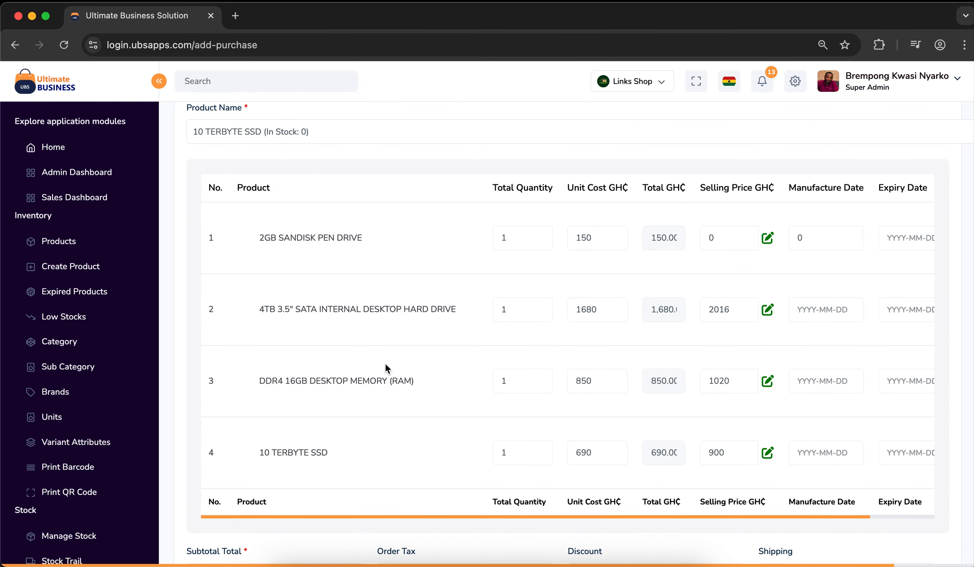
pyautogui.click(499, 451)
pyautogui.write('0')
pyautogui.press('BackSpace')
pyautogui.write('00')
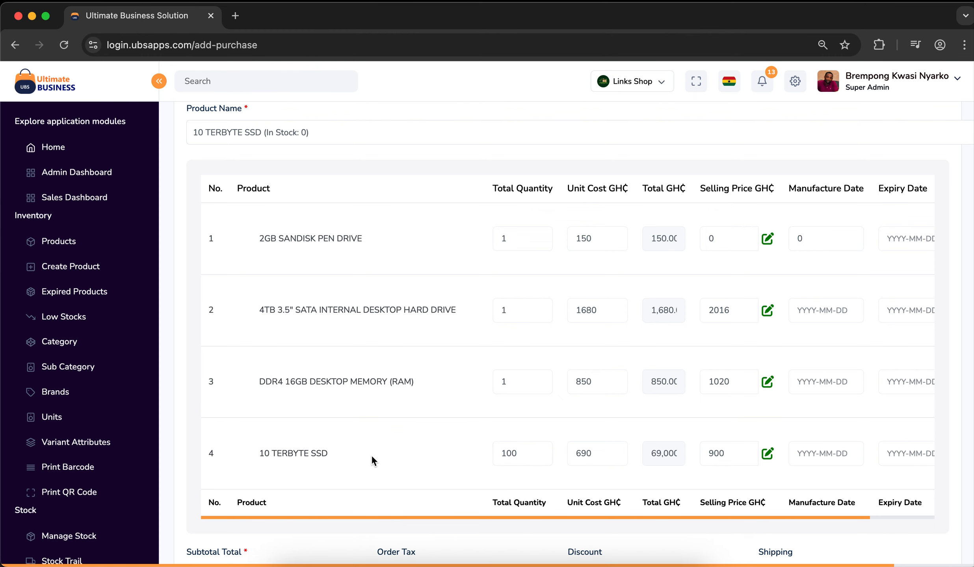
# Review the purchase's product lines, invoice number and payment details, and submit the purchase.
pyautogui.moveTo(355, 456); pyautogui.dragTo(257, 459)
pyautogui.scroll(3, 256, 457)
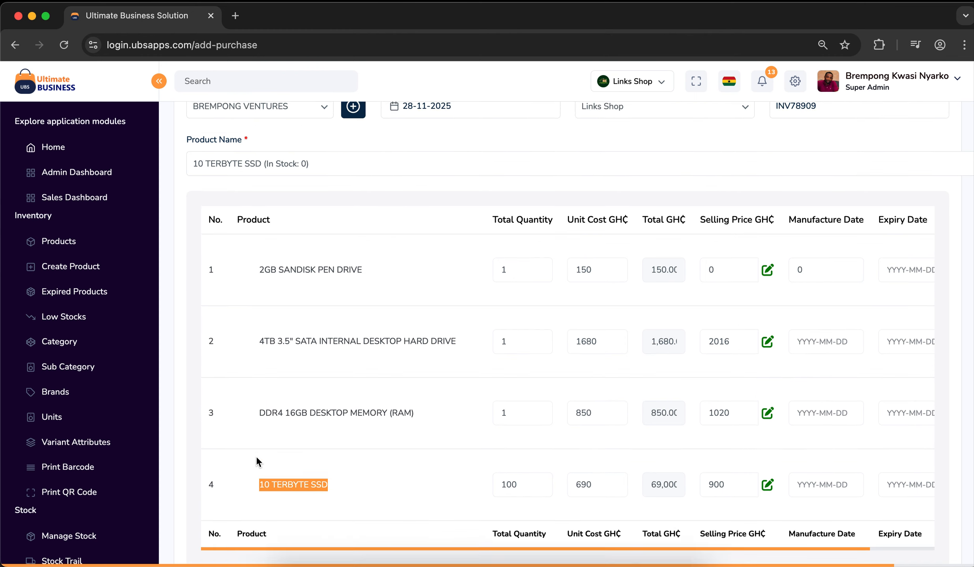
pyautogui.doubleClick(815, 185)
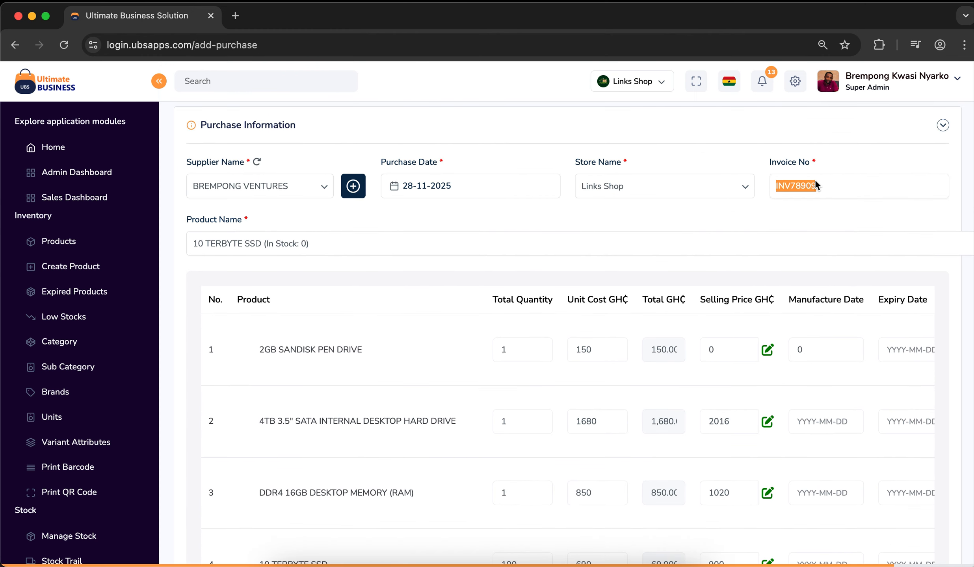
pyautogui.scroll(-2, 815, 180)
pyautogui.scroll(-8, 814, 180)
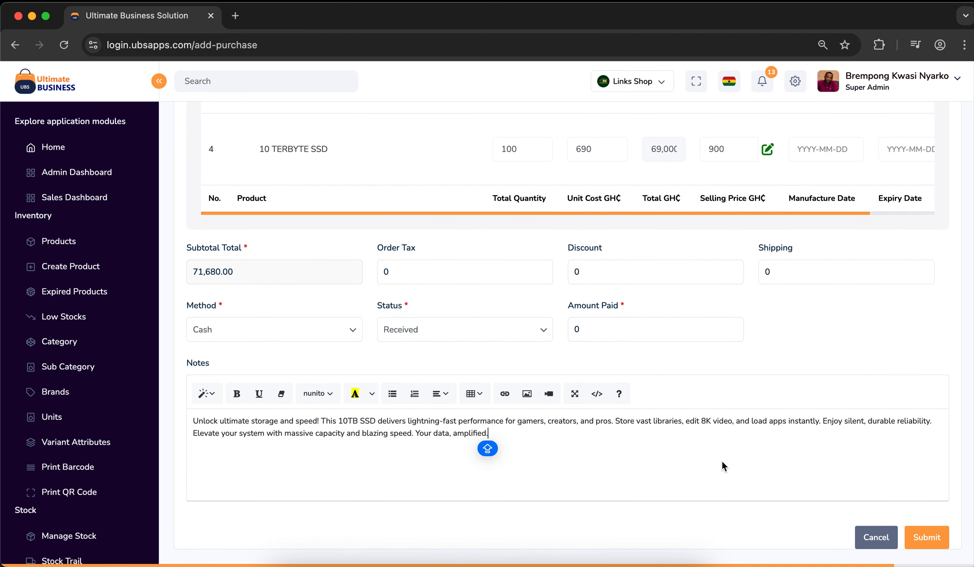
pyautogui.click(933, 540)
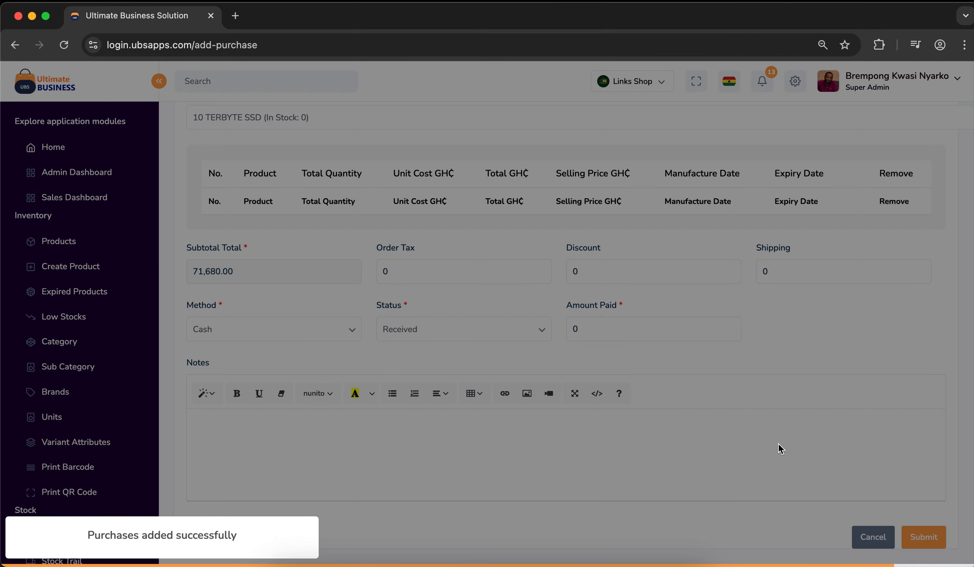
# Go to Stock Management from the home page and check the stock quantities and selling price of the 10 TERBYTE SSD.
pyautogui.scroll(5, 221, 178)
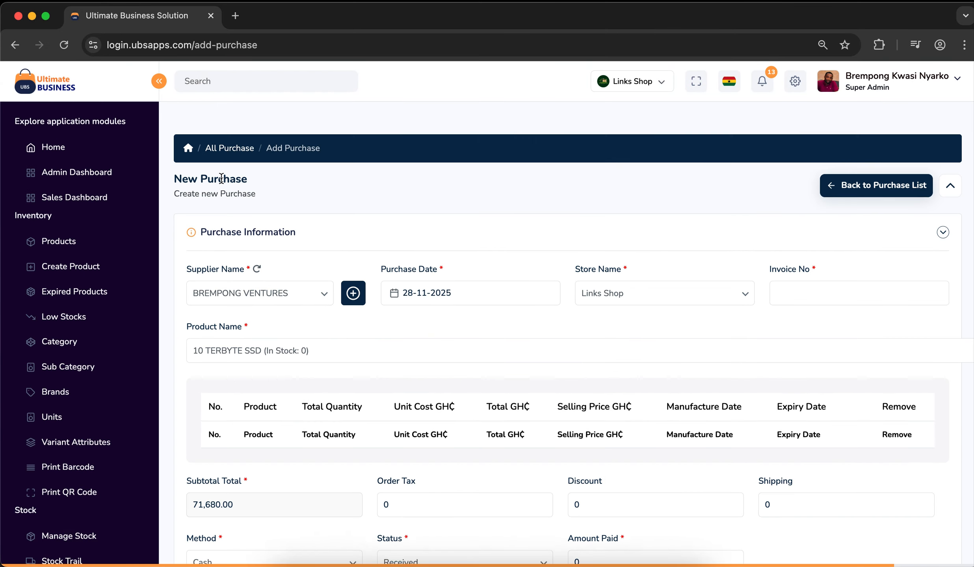
pyautogui.click(189, 130)
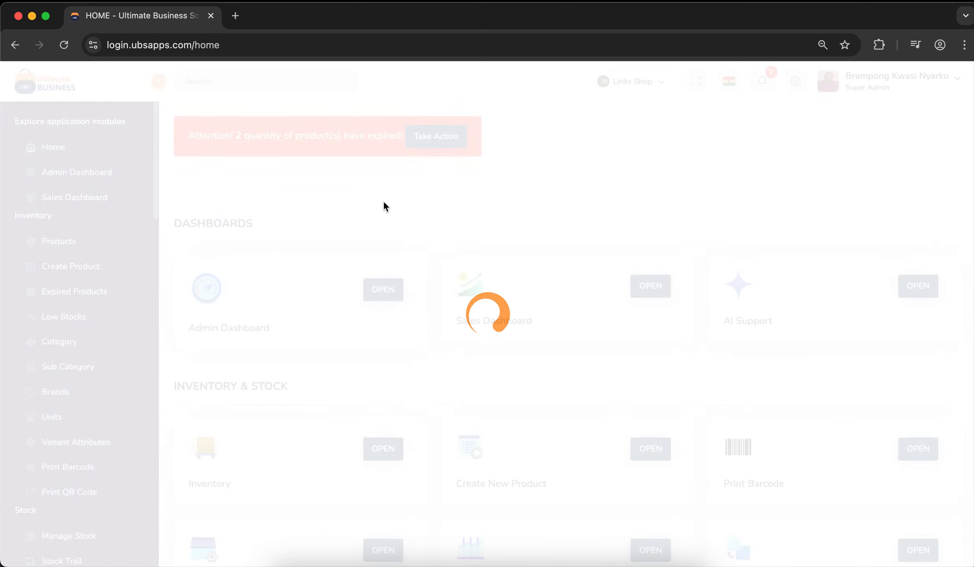
pyautogui.scroll(-6, 426, 324)
pyautogui.scroll(-2, 427, 331)
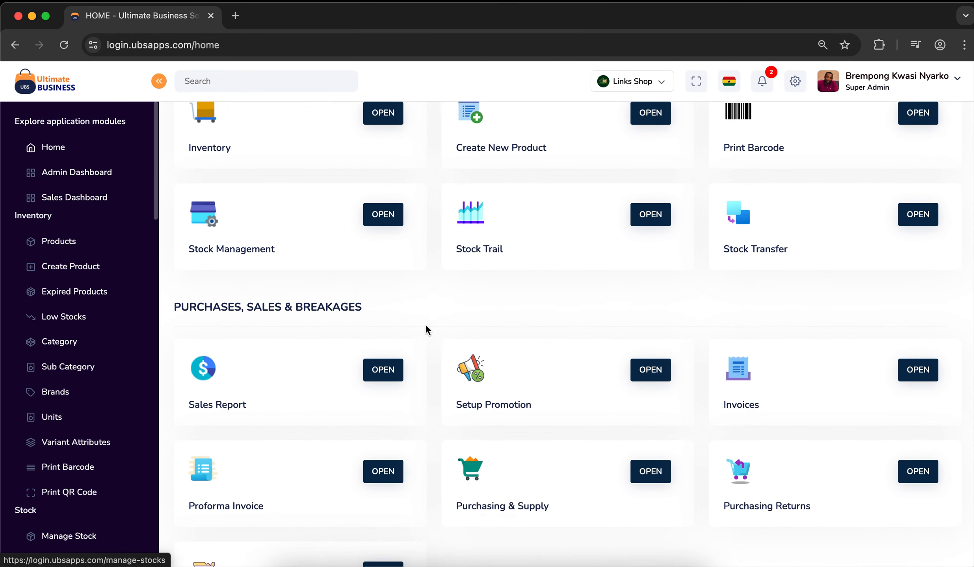
pyautogui.click(272, 229)
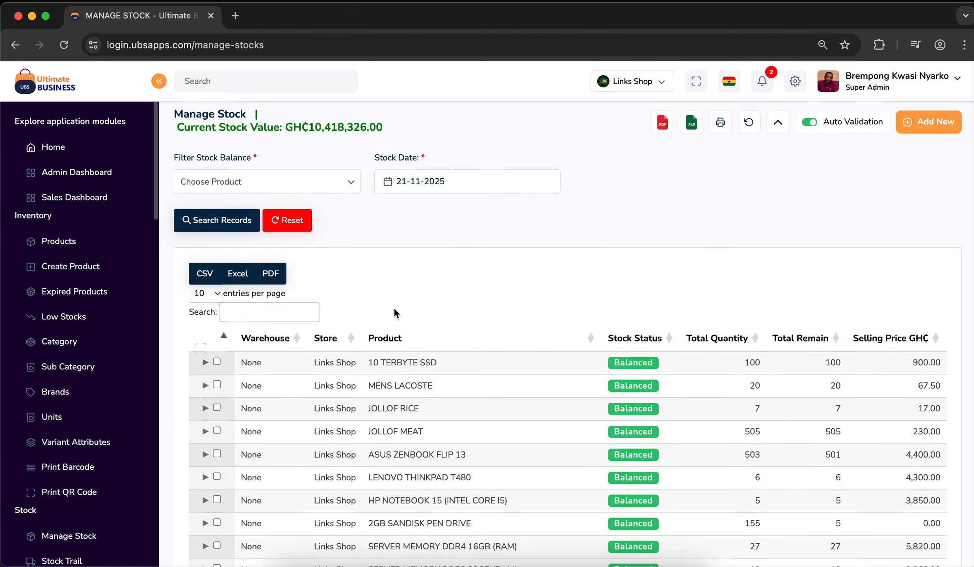
pyautogui.scroll(-5, 394, 309)
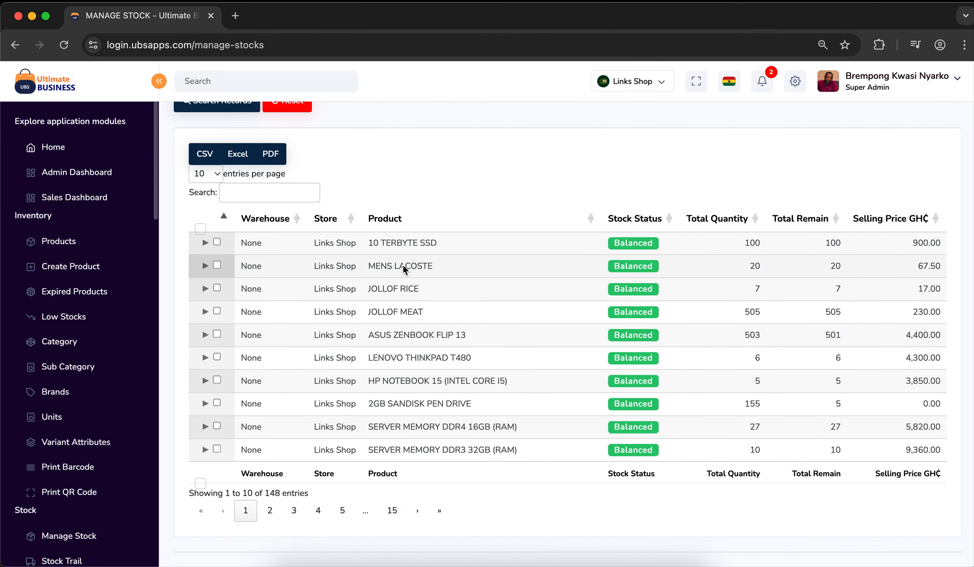
pyautogui.scroll(1, 406, 254)
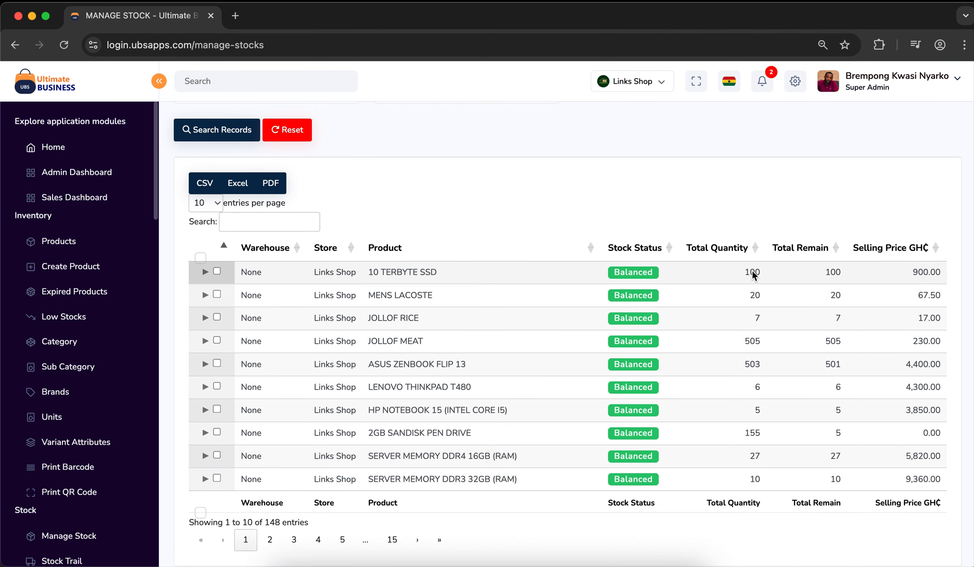
pyautogui.scroll(5, 751, 270)
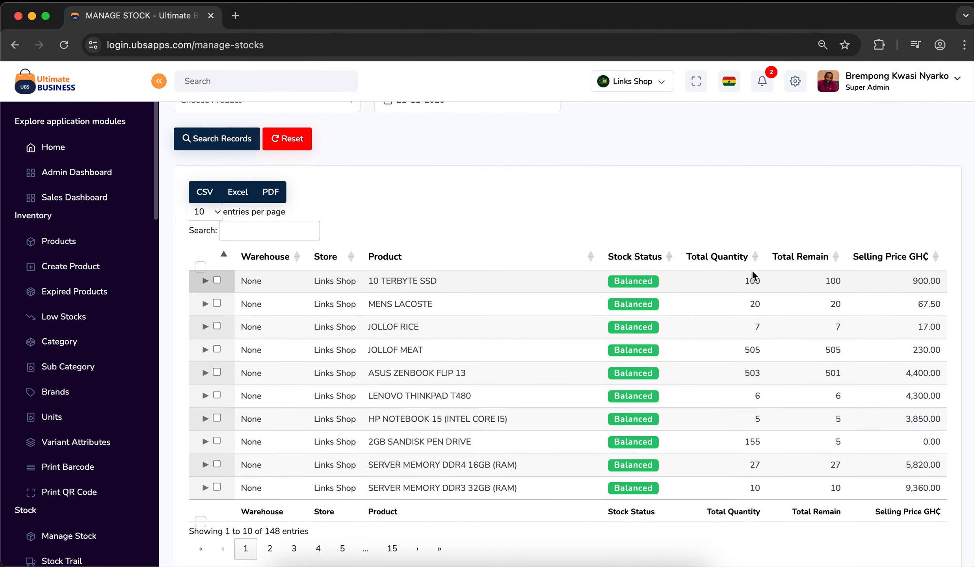